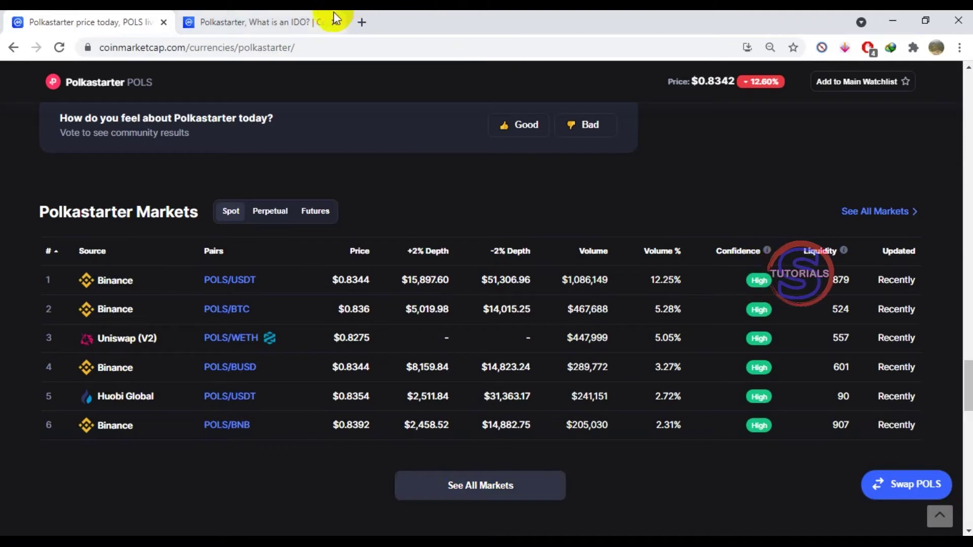
Look through the Polkastarter lessons on the "What is an IDO?" page and open the quiz for earning POLS tokens.
click(263, 22)
click(679, 354)
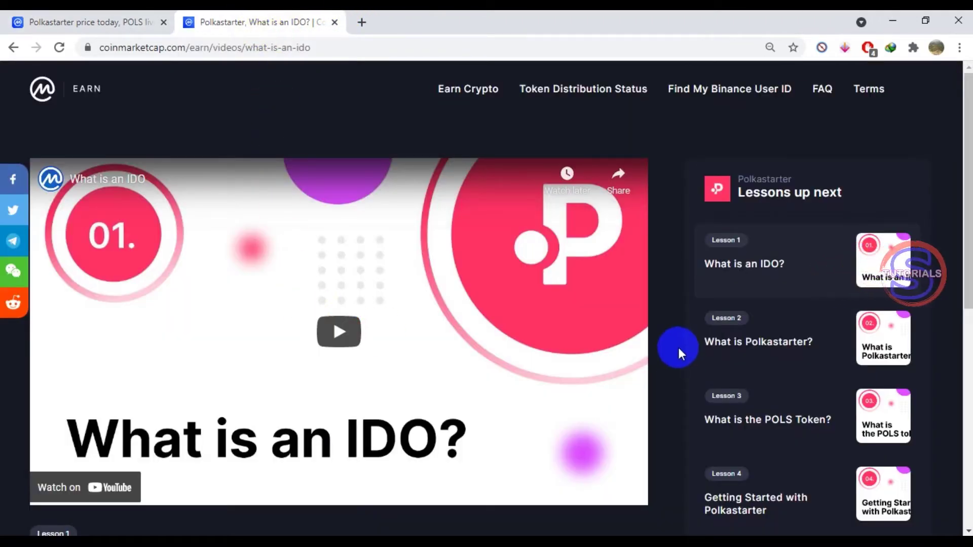
scroll(668, 349, down, 7)
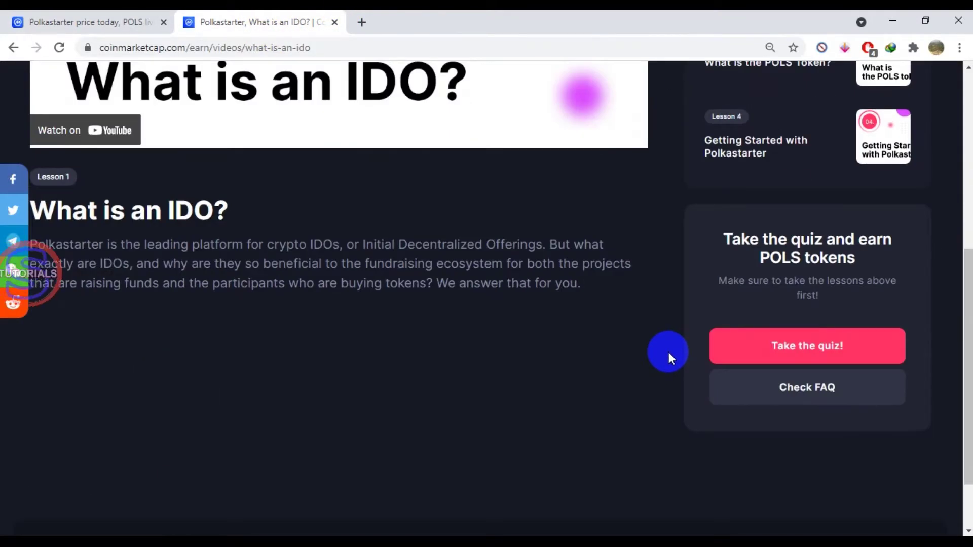
scroll(755, 177, up, 7)
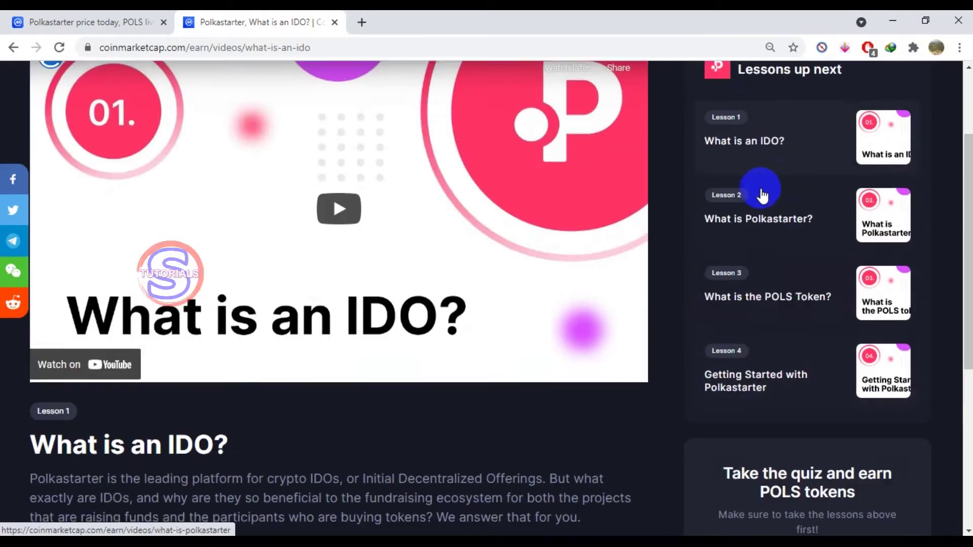
scroll(750, 324, down, 7)
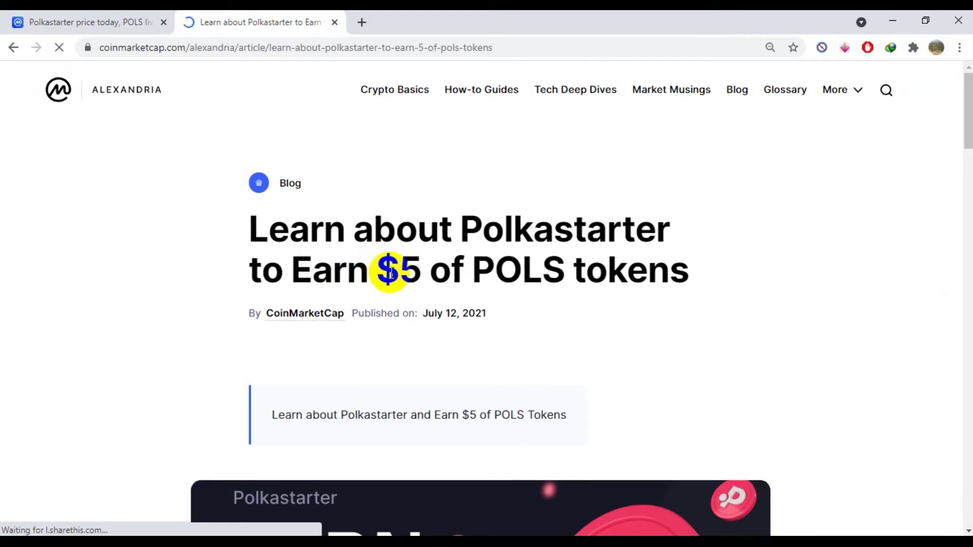
Examine the Polkastarter Learn & Earn article for the reward, lesson list and campaign dates, down to the embedded quiz's start card.
drag(394, 271, 413, 269)
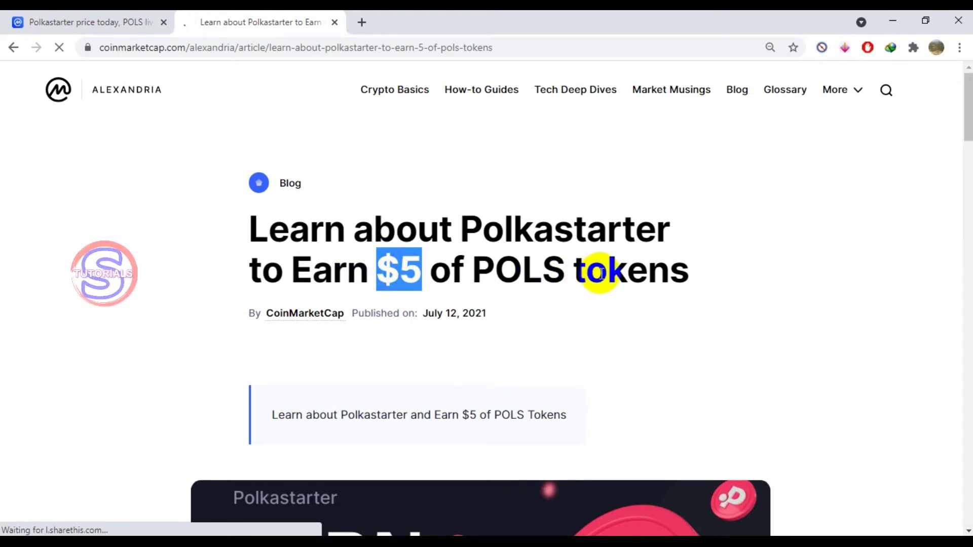
scroll(554, 273, down, 4)
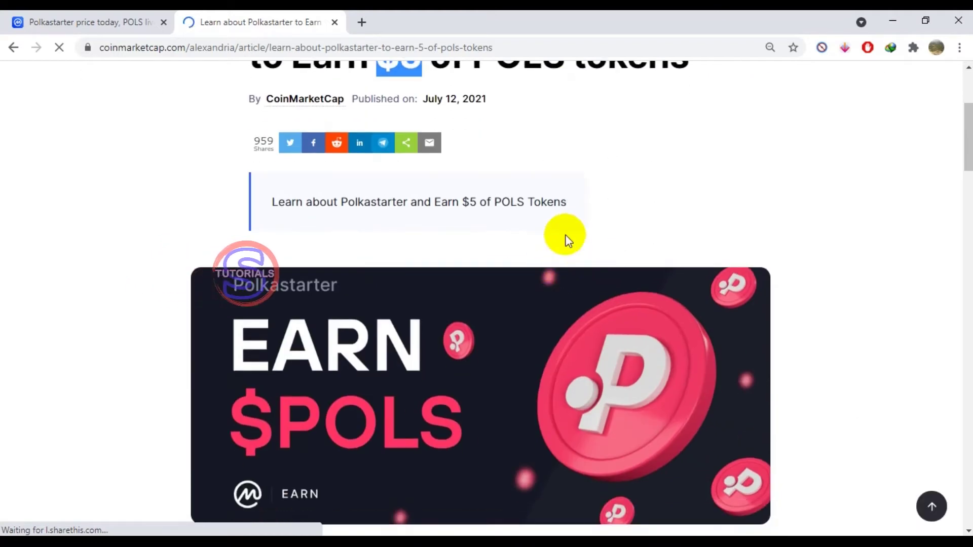
scroll(565, 235, up, 4)
click(379, 253)
scroll(470, 276, down, 3)
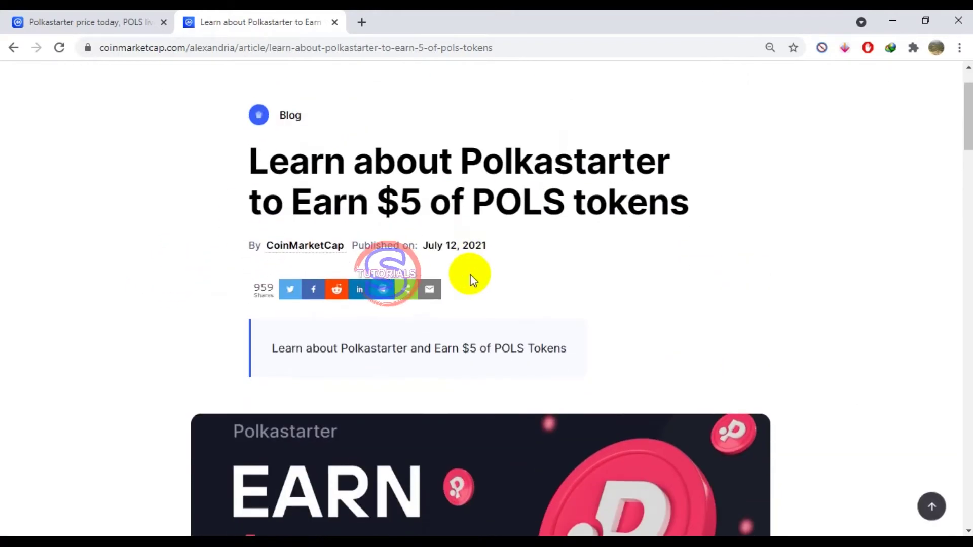
scroll(481, 263, down, 7)
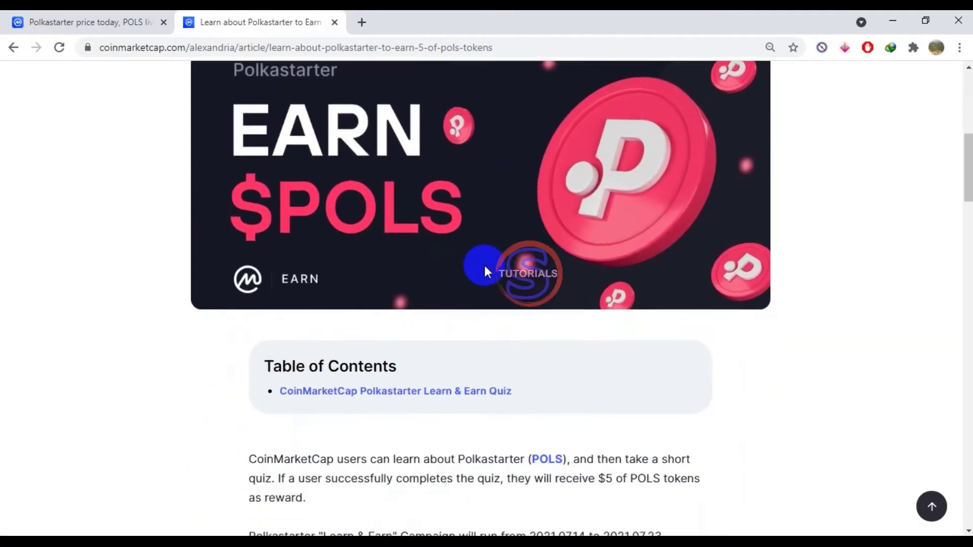
scroll(485, 265, down, 3)
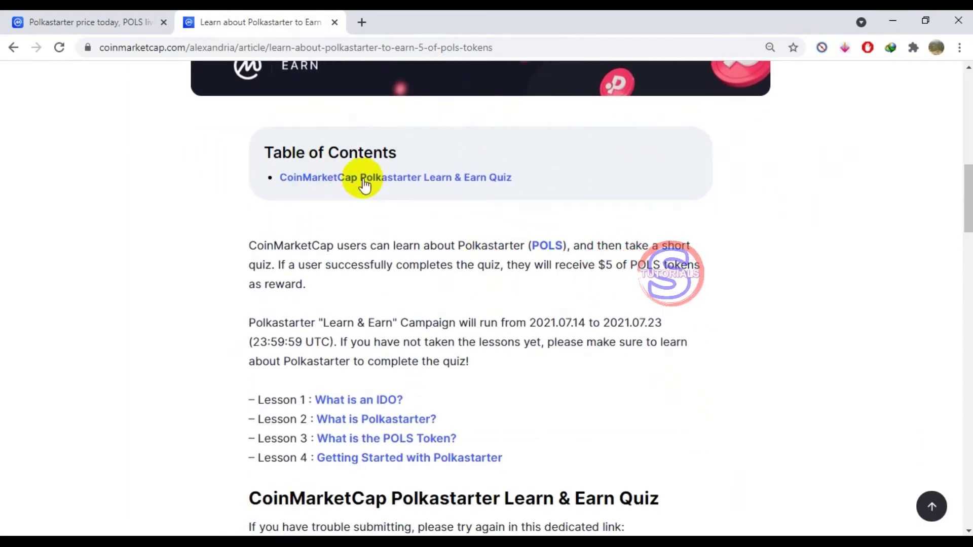
scroll(564, 273, down, 1)
scroll(563, 273, down, 9)
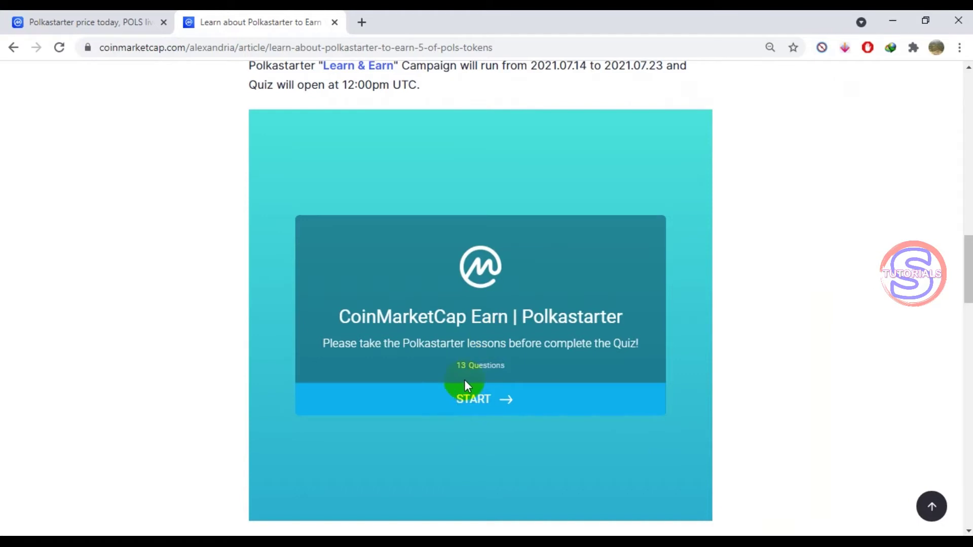
click(519, 361)
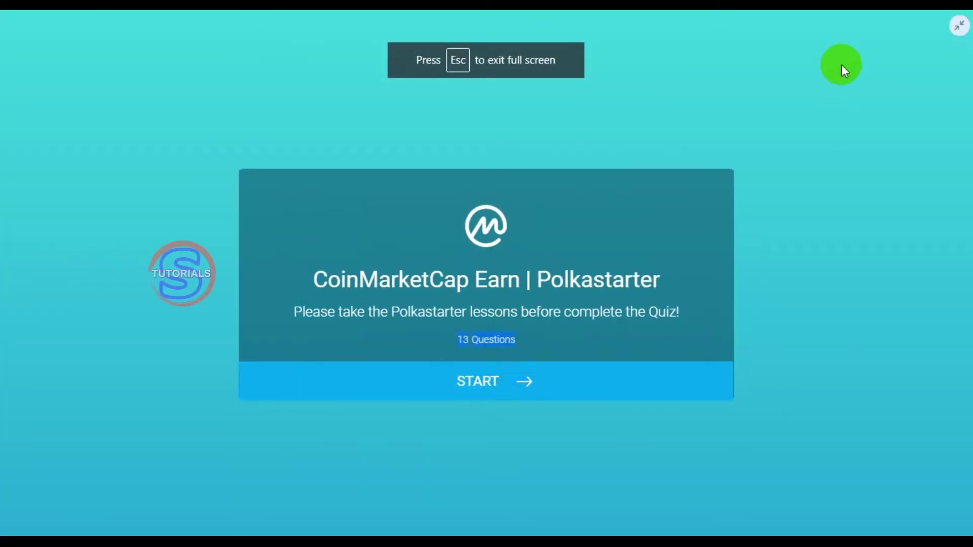
click(958, 26)
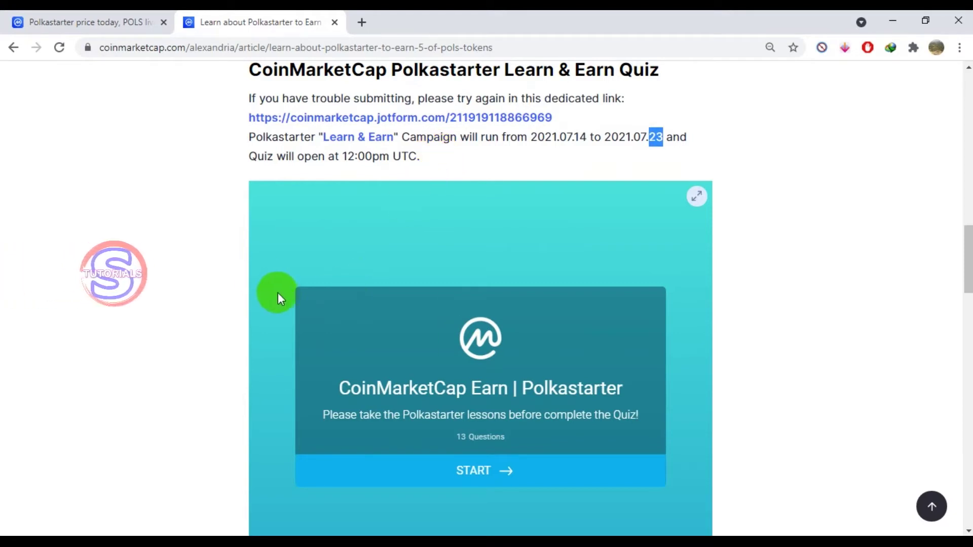
Start the embedded Polkastarter quiz and complete the "I'm not a robot" verification.
scroll(391, 325, down, 3)
click(440, 330)
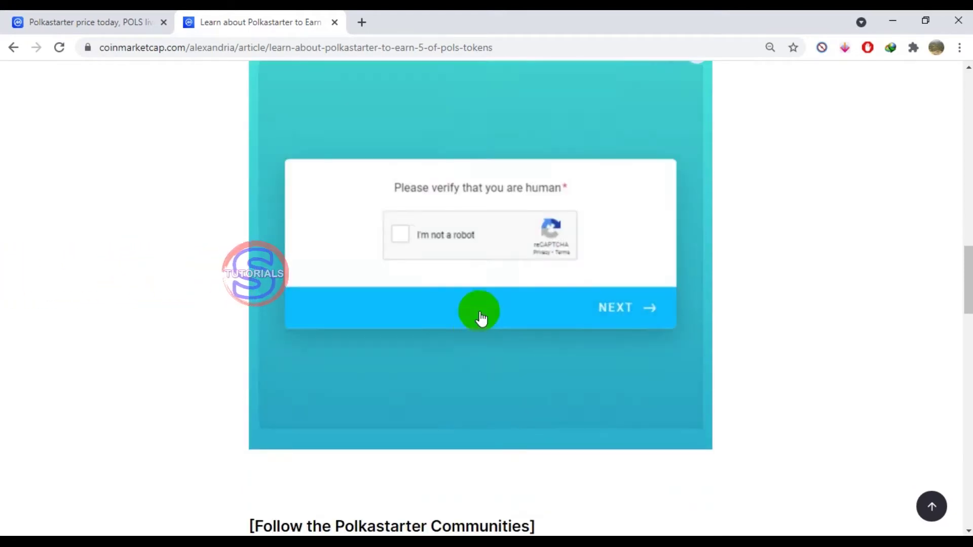
scroll(498, 270, up, 1)
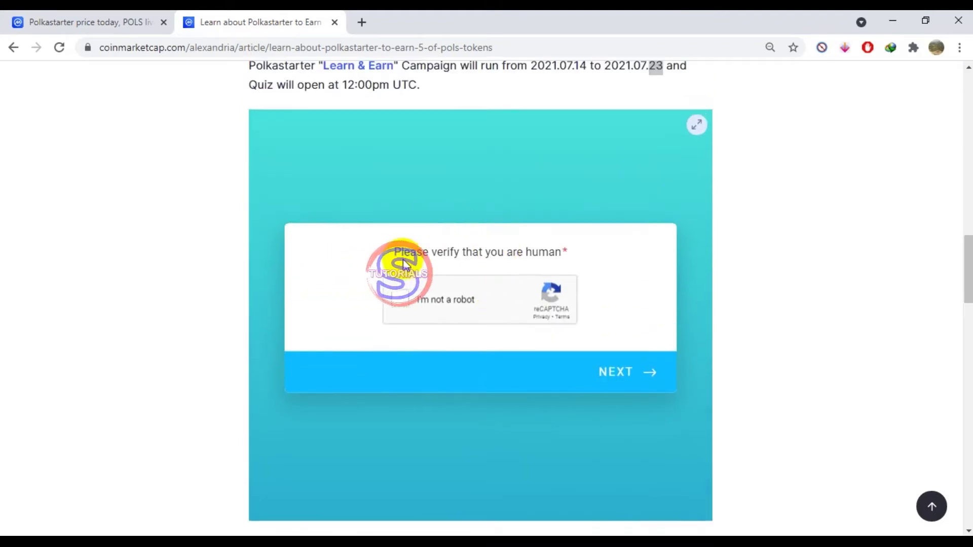
click(401, 300)
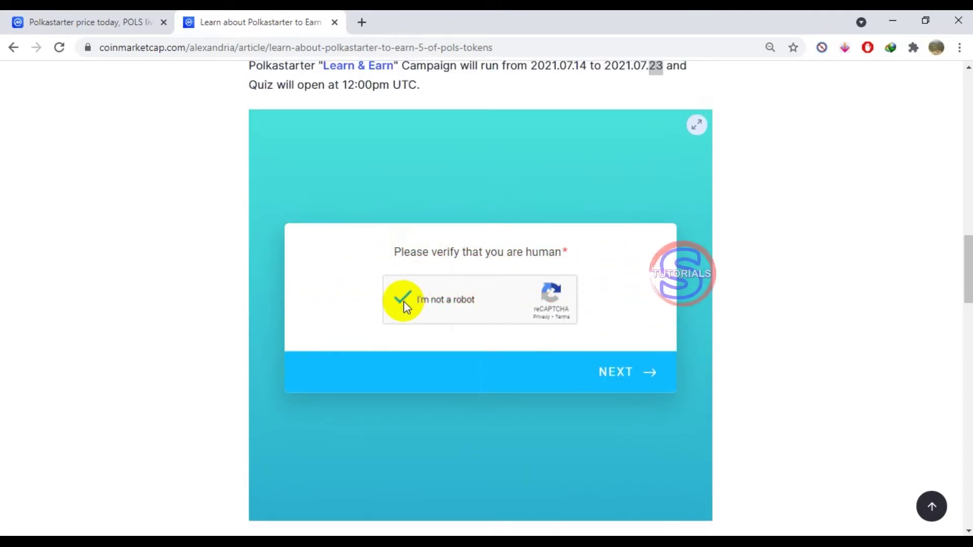
click(647, 378)
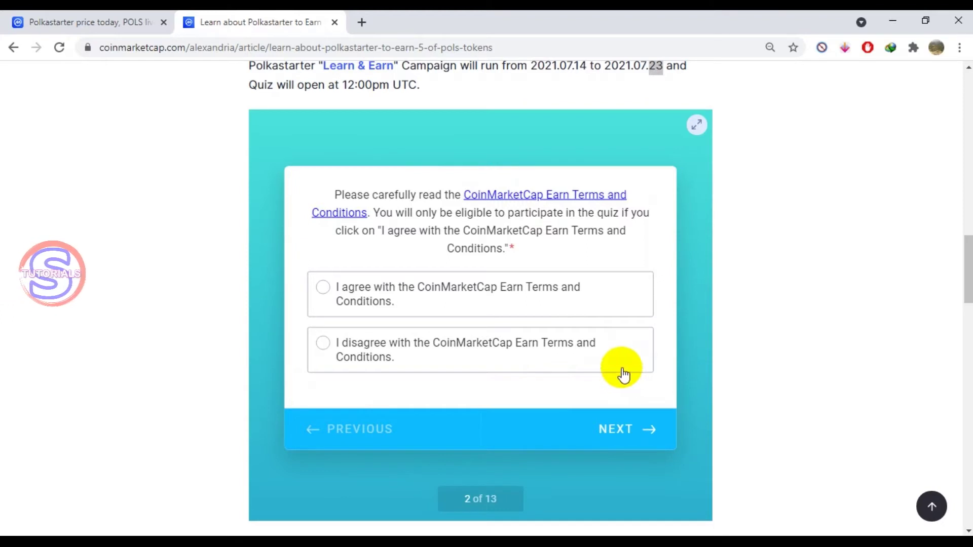
Agree with the CoinMarketCap Earn Terms and Conditions and answer Yes to having carefully read the FAQ page.
mouse_move(543, 424)
mouse_down()
mouse_move(463, 500)
mouse_move(470, 507)
mouse_up()
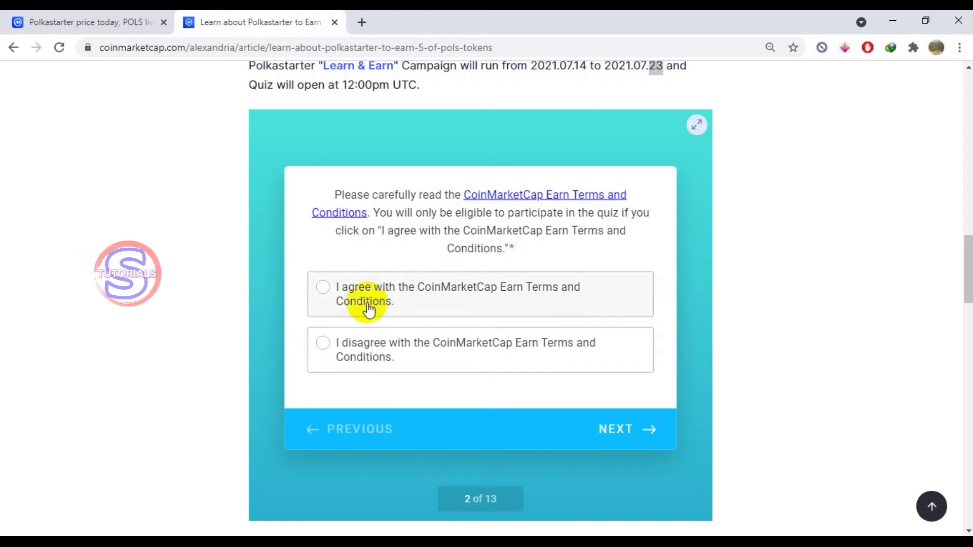
click(354, 293)
click(610, 428)
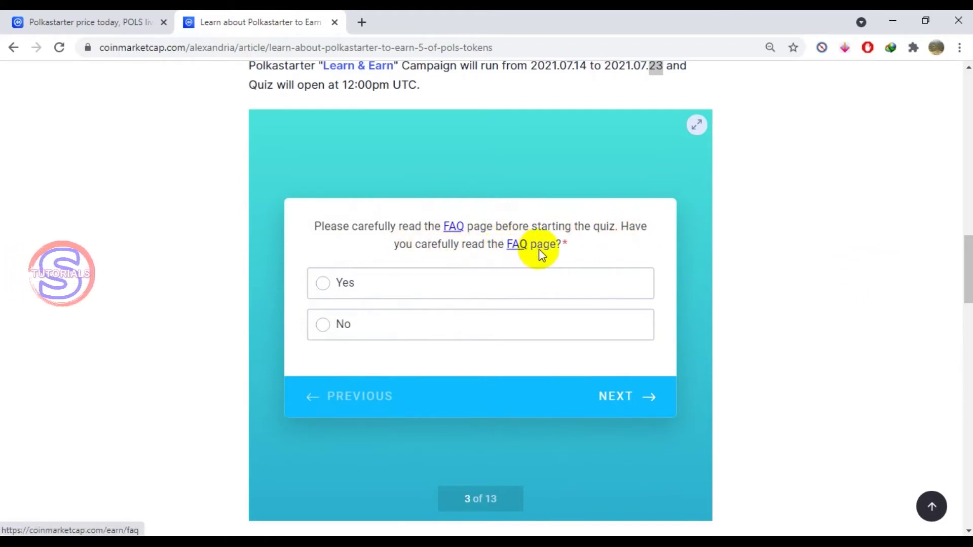
click(345, 289)
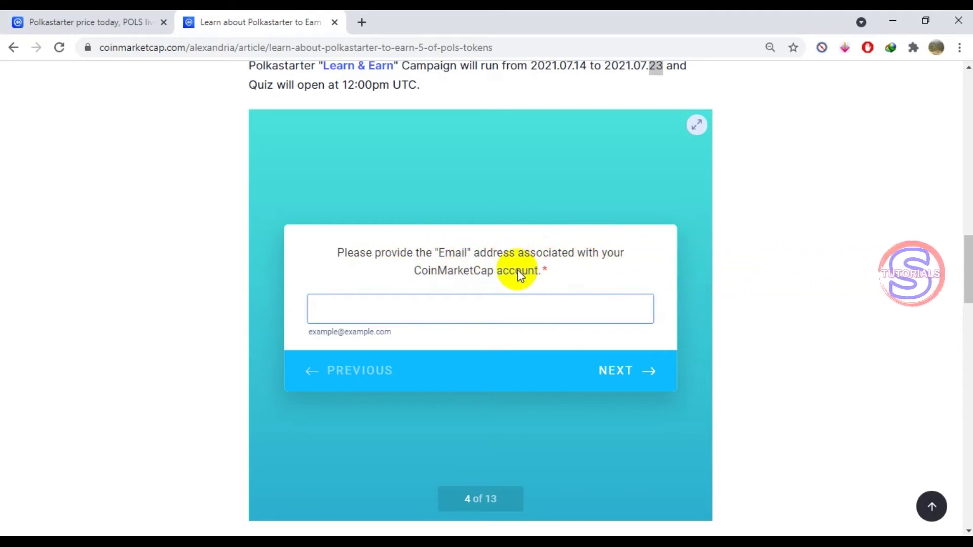
Provide the email address associated with the CoinMarketCap account and the Binance User ID in the quiz form.
key(Return)
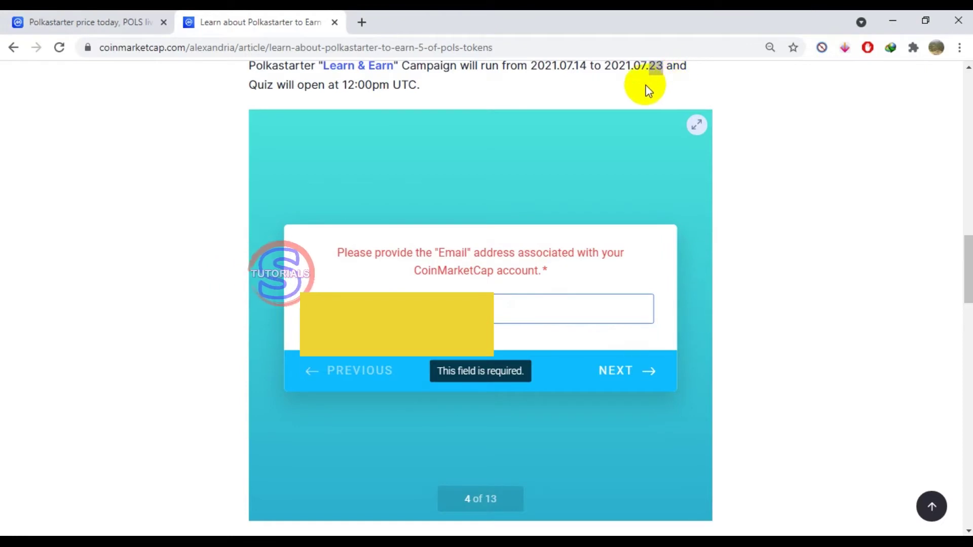
click(601, 324)
click(608, 369)
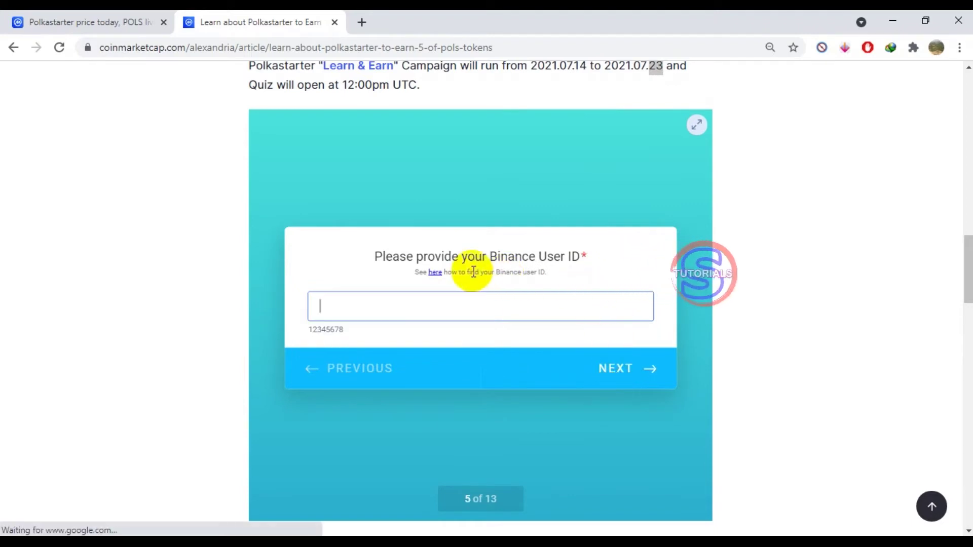
click(515, 257)
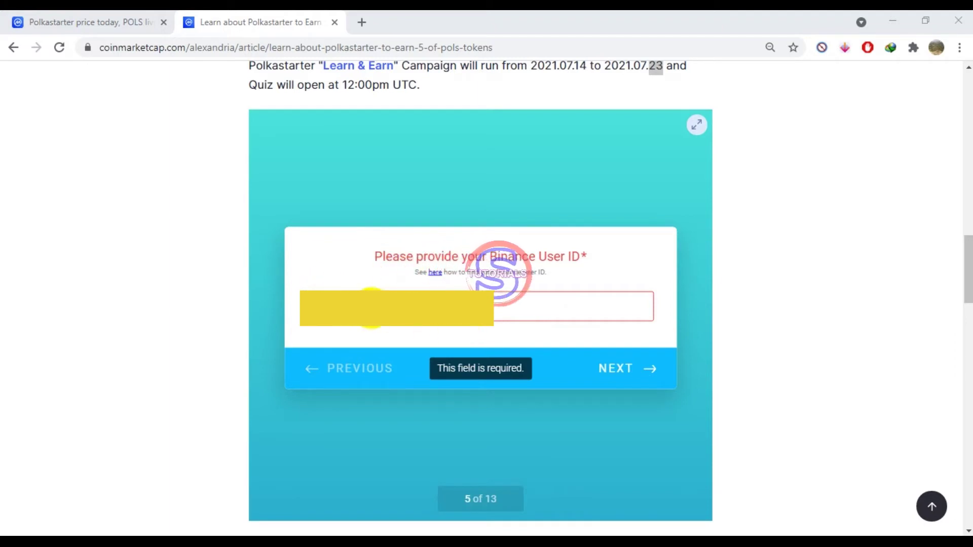
click(619, 375)
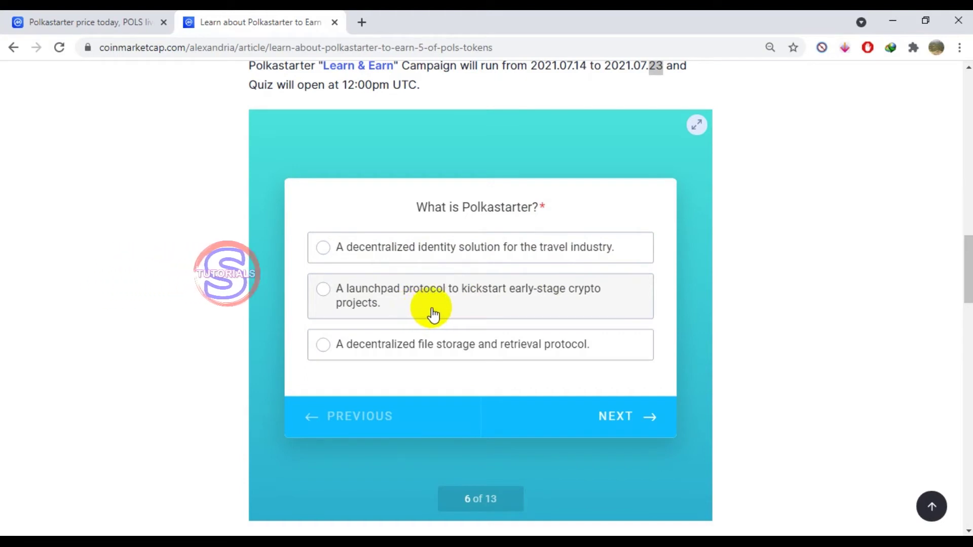
Answer the four Polkastarter and IDO questions: launchpad protocol for early-stage crypto projects, IDO, Initial Decentralized Offering, and All of the above for the benefits.
click(398, 298)
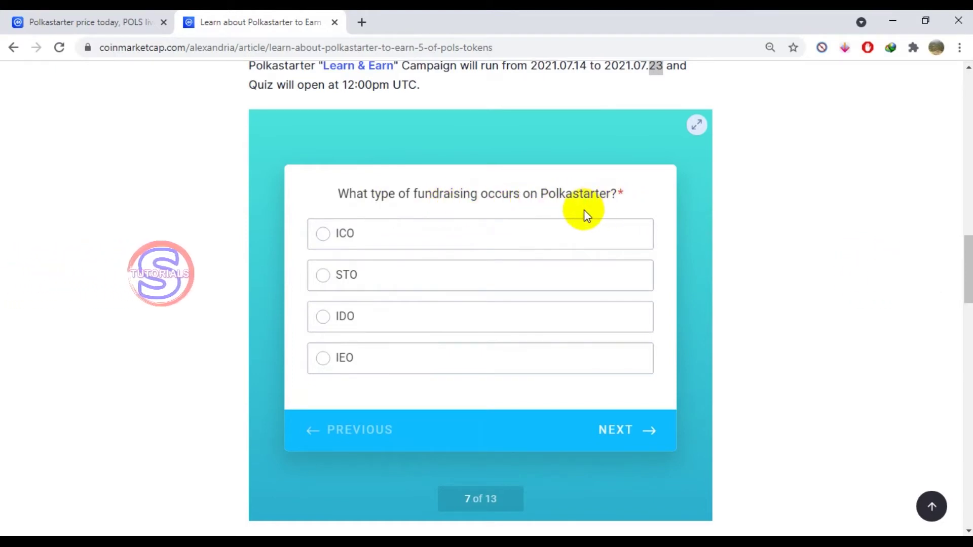
click(359, 318)
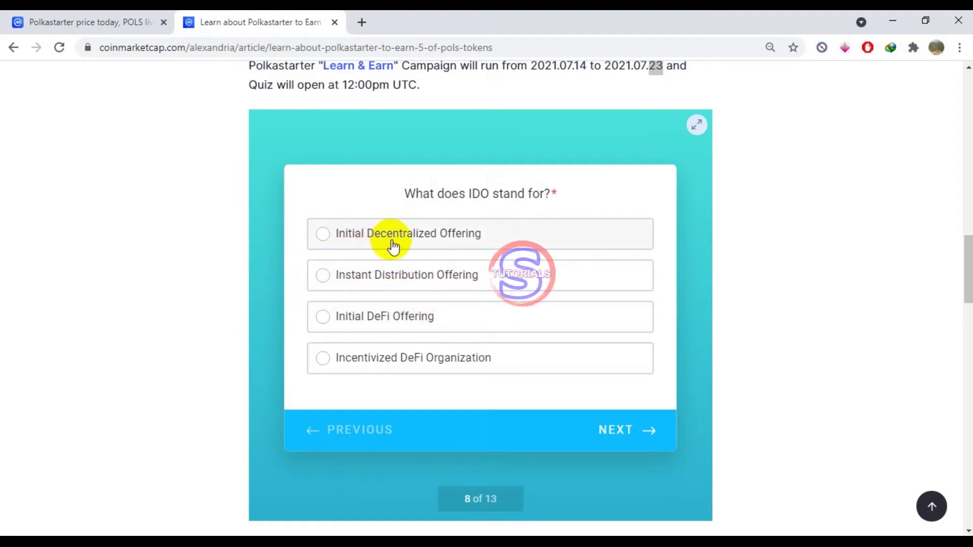
click(448, 241)
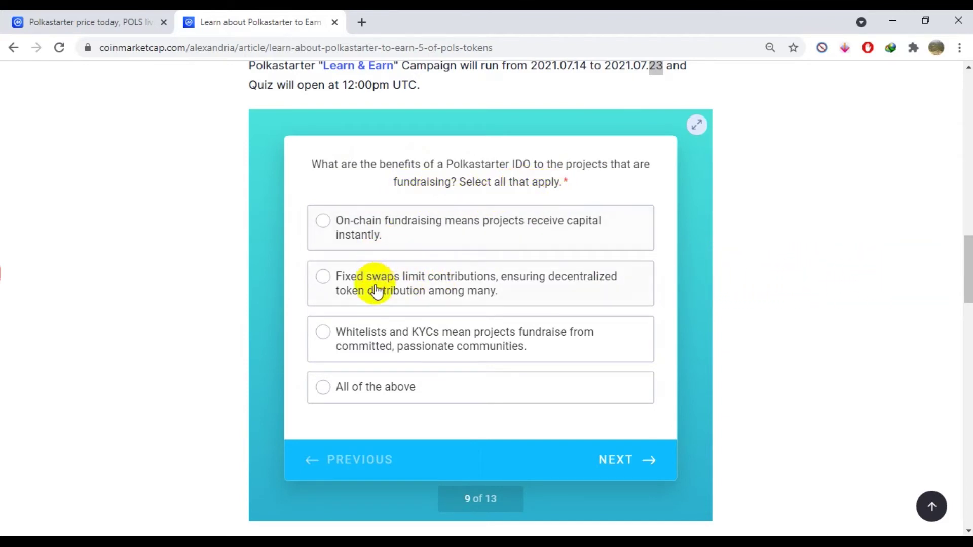
click(368, 394)
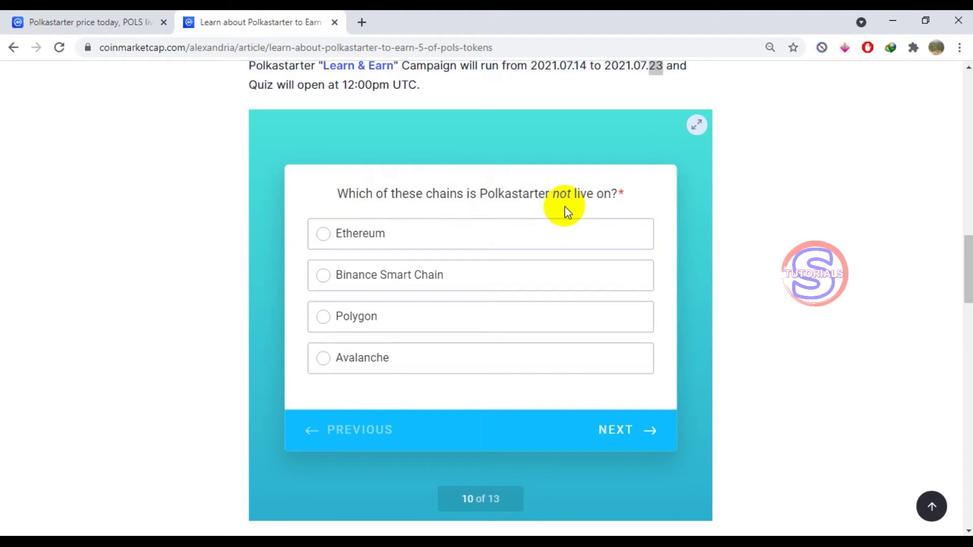
Answer Avalanche for the chain Polkastarter is not live on, holding POLS to be whitelisted for the token's role, and 250 for the minimum POLS.
click(525, 433)
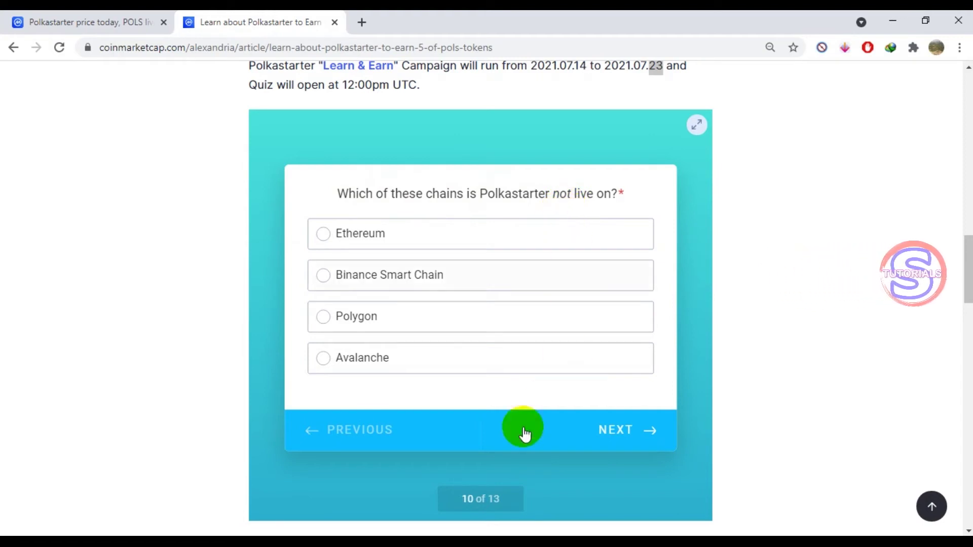
click(349, 369)
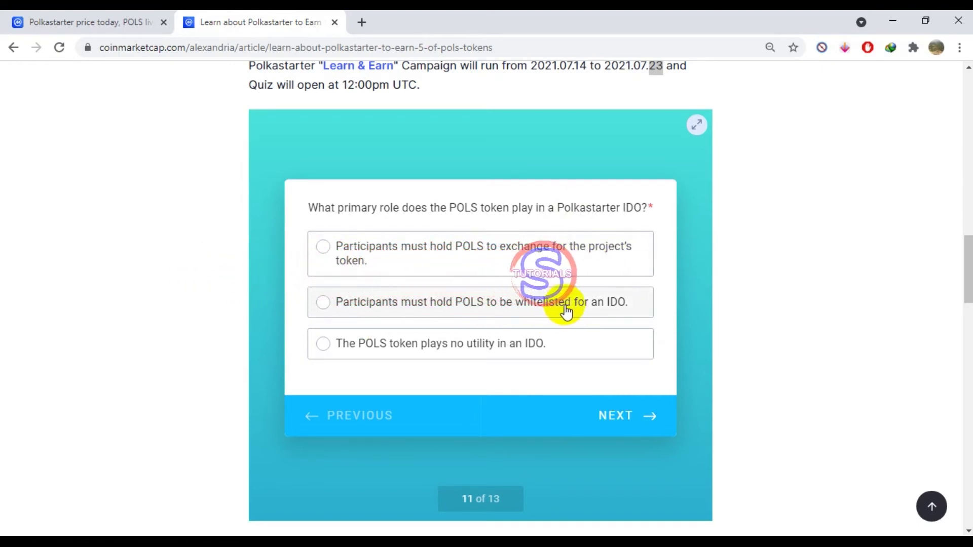
click(392, 303)
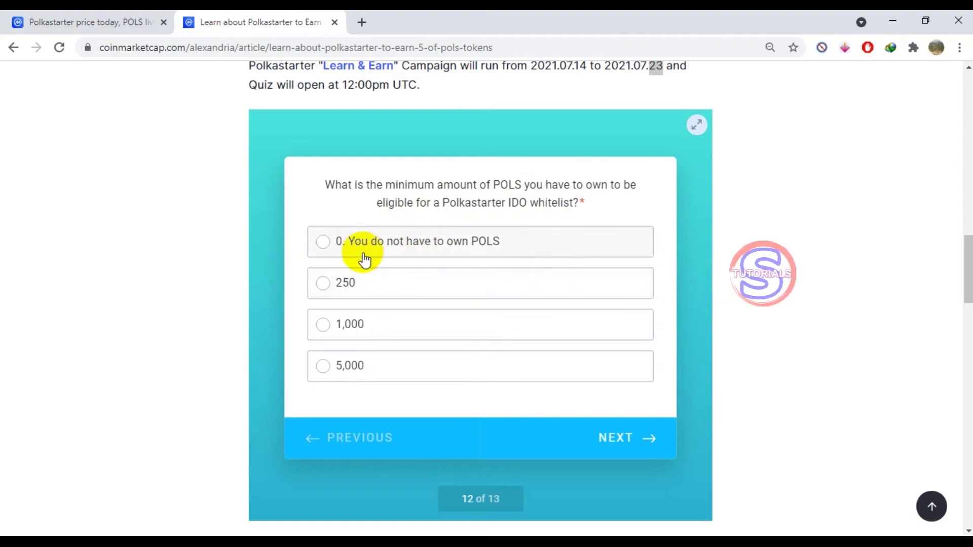
click(355, 285)
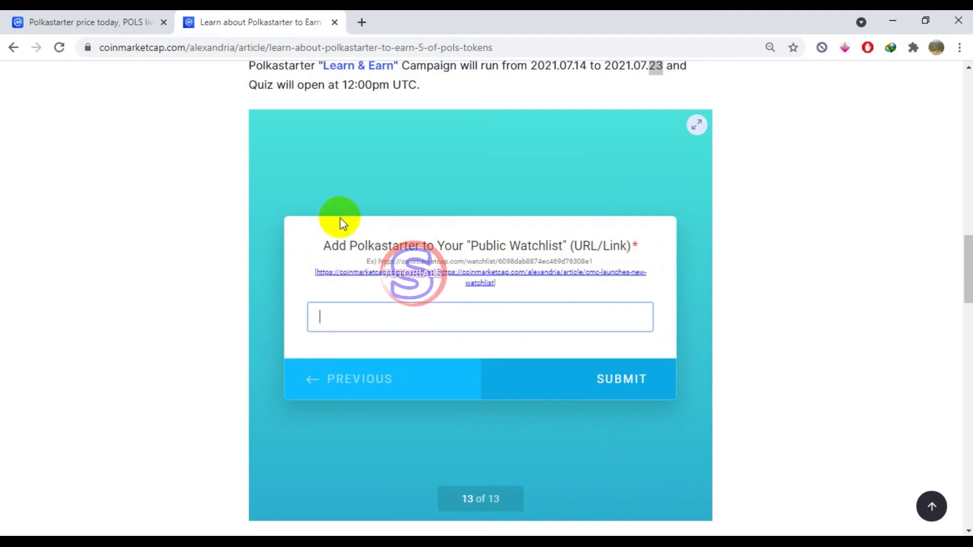
Add Polkastarter to the main watchlist from its price page in the other browser tab.
click(116, 20)
scroll(177, 205, up, 20)
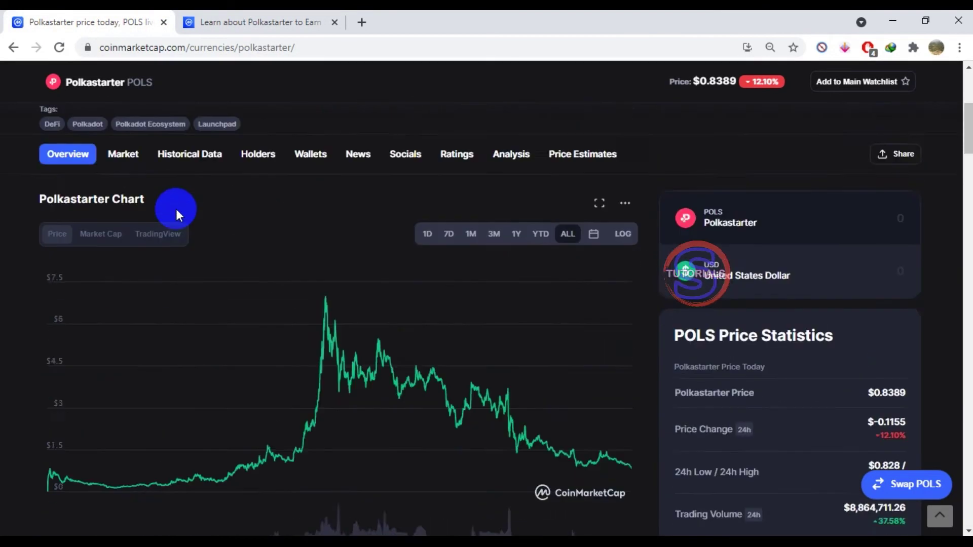
scroll(175, 209, up, 8)
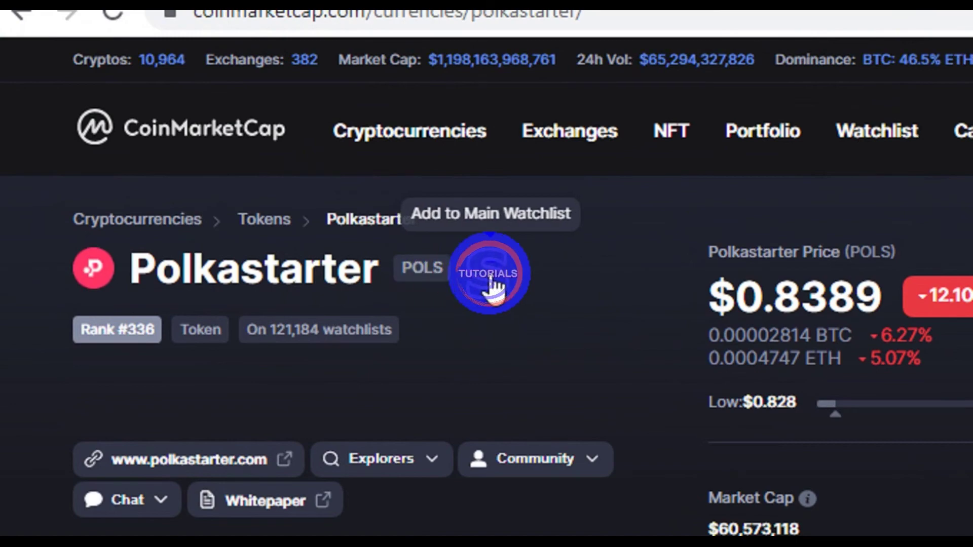
click(490, 271)
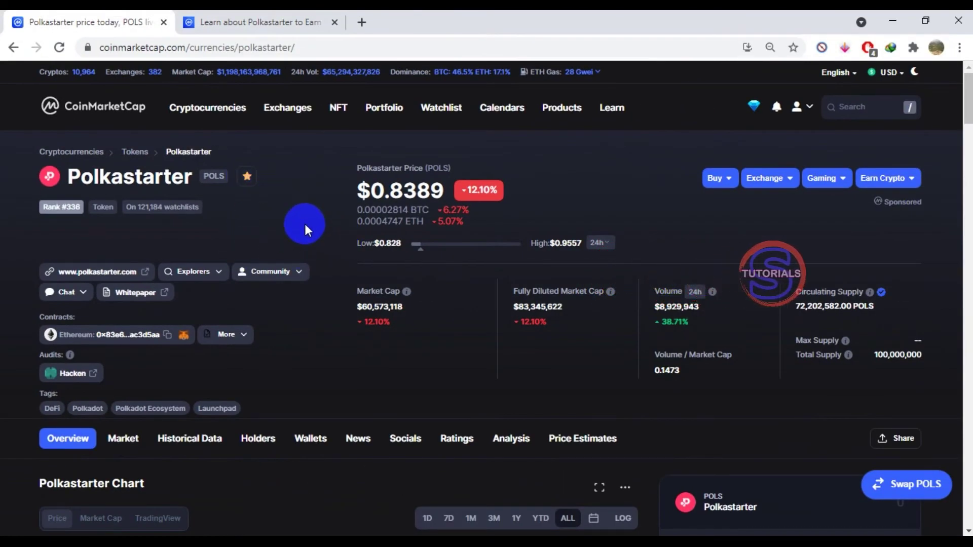
Open My First Watchlist from the CoinMarketCap home page and check its coin list for Polkastarter.
click(92, 113)
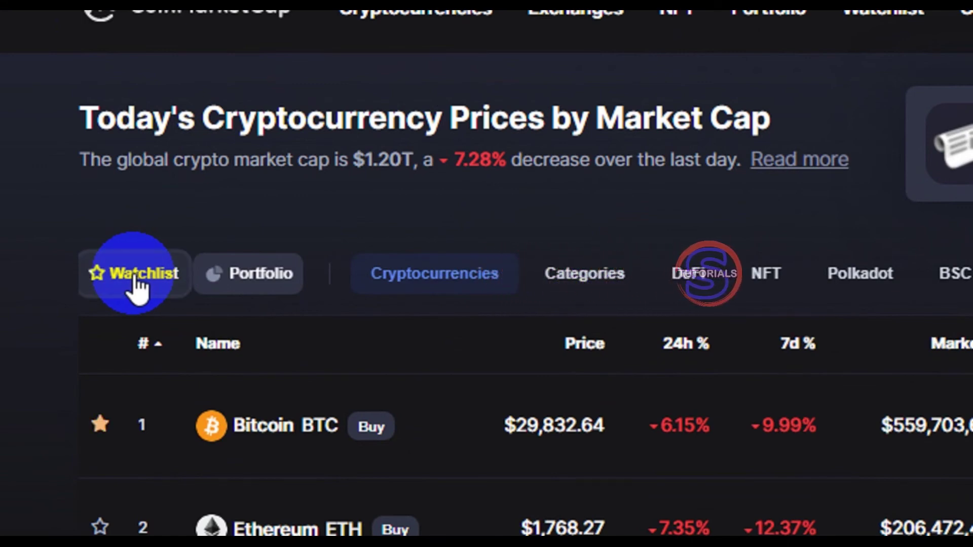
click(139, 284)
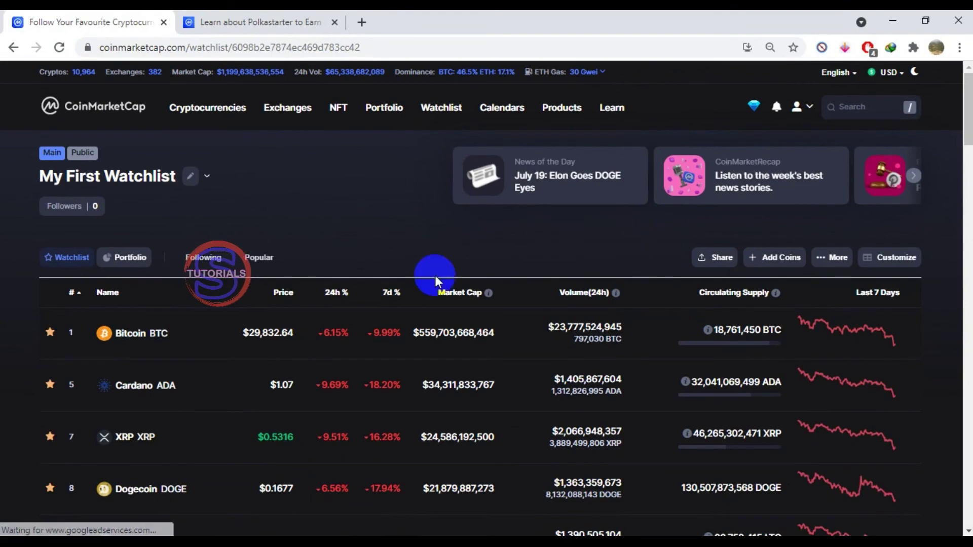
scroll(355, 363, down, 2)
scroll(354, 363, down, 6)
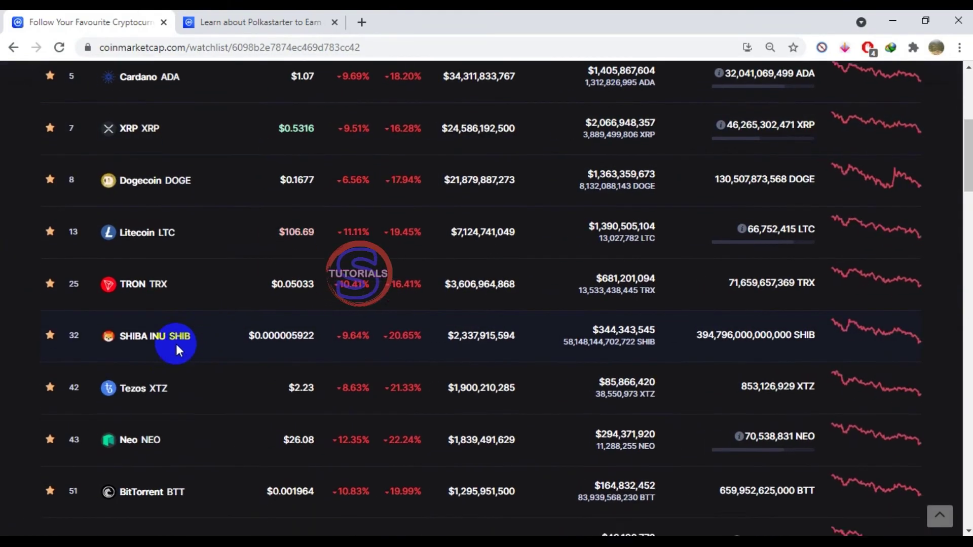
scroll(178, 354, down, 8)
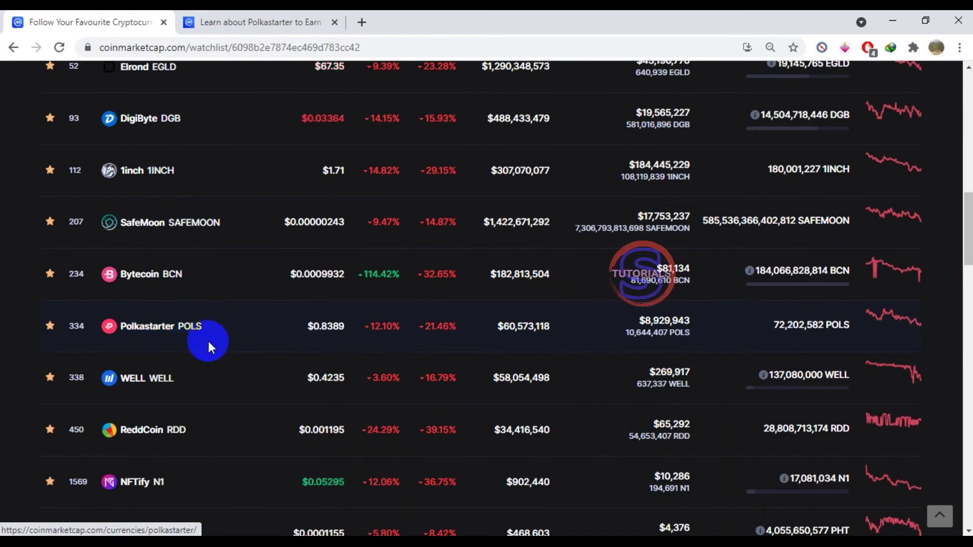
scroll(223, 344, up, 15)
scroll(236, 346, up, 2)
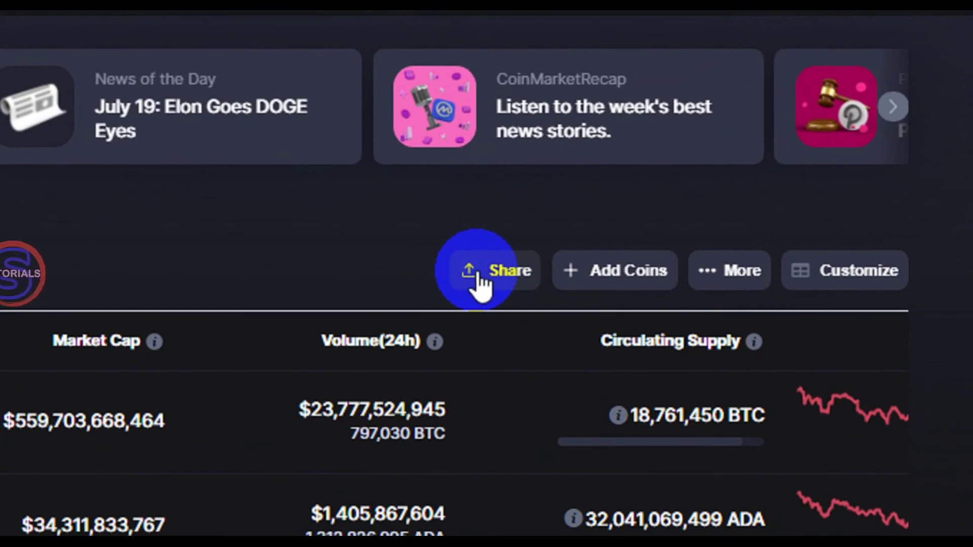
Copy the public share link of My First Watchlist.
click(479, 281)
click(461, 405)
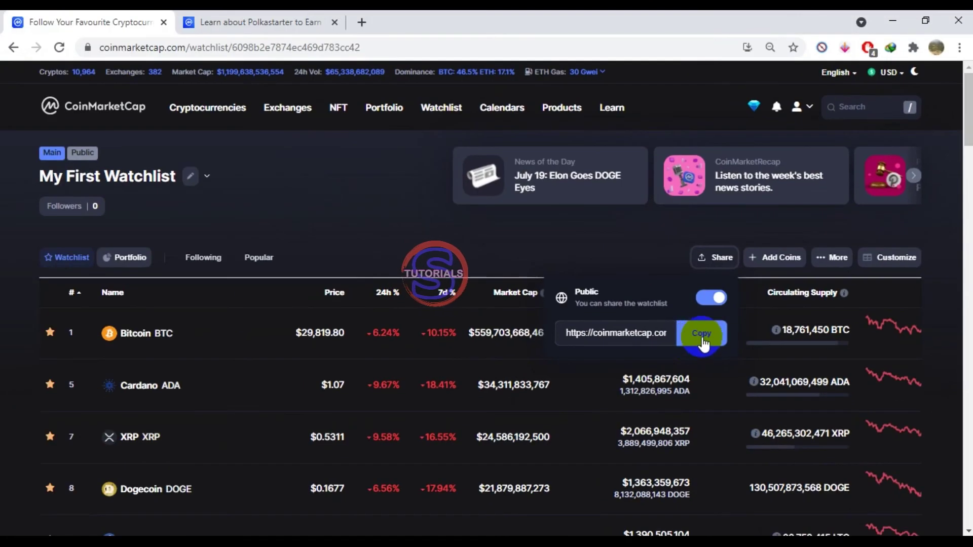
click(703, 341)
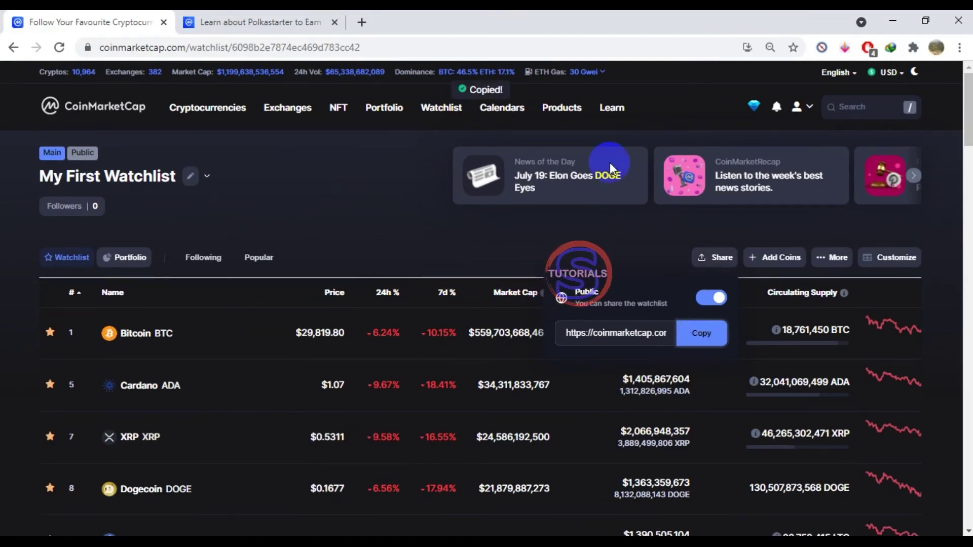
Paste the copied watchlist link into the Public Watchlist (URL/Link) question in the quiz's browser tab and submit the quiz.
click(256, 23)
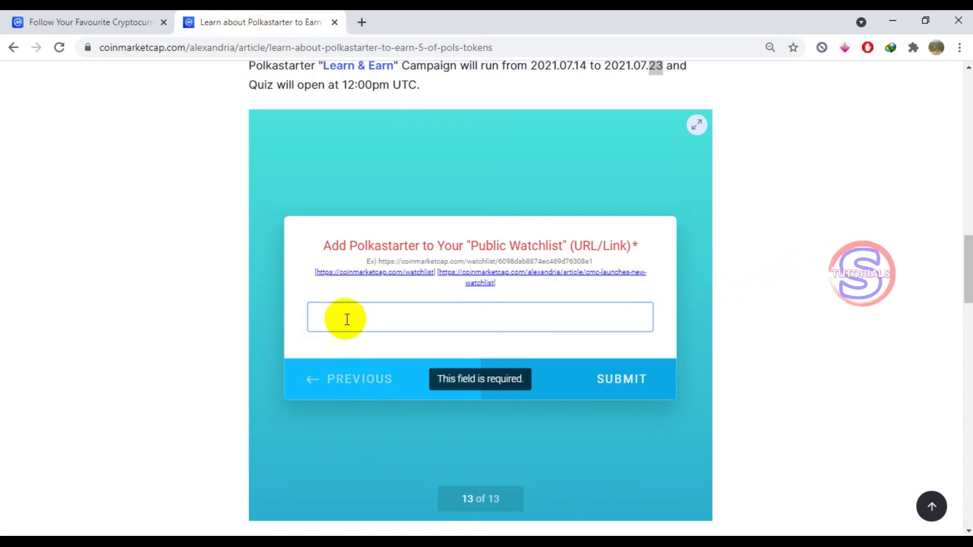
key(ctrl+v)
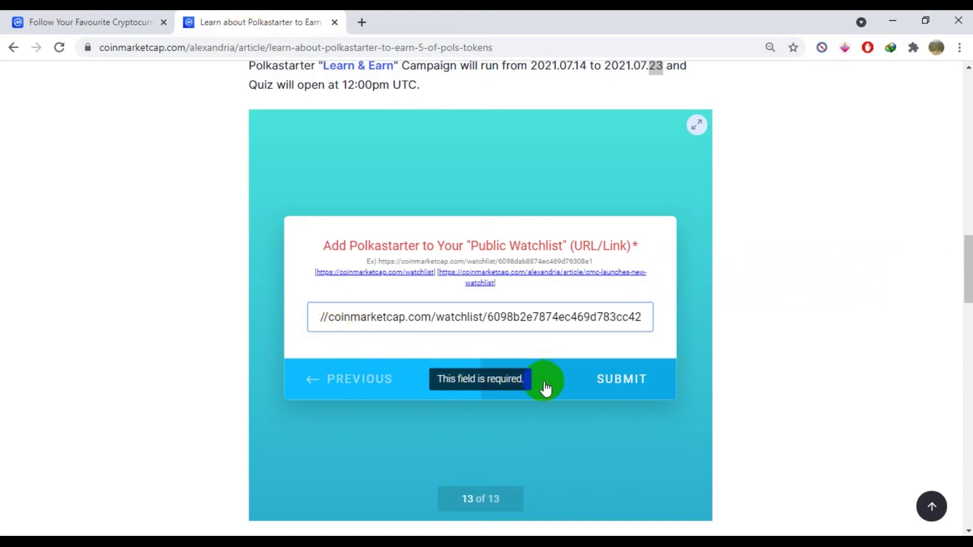
click(628, 384)
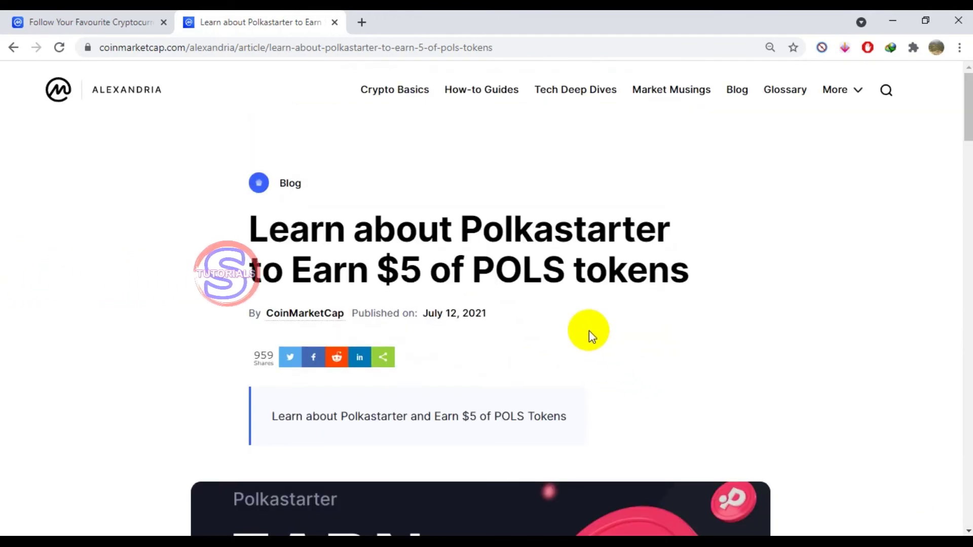
scroll(590, 335, down, 15)
scroll(591, 355, down, 5)
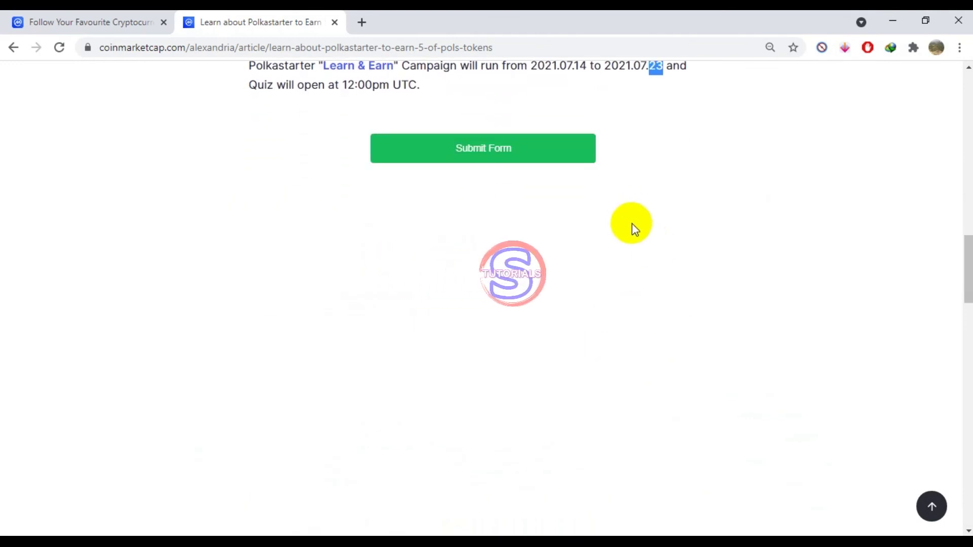